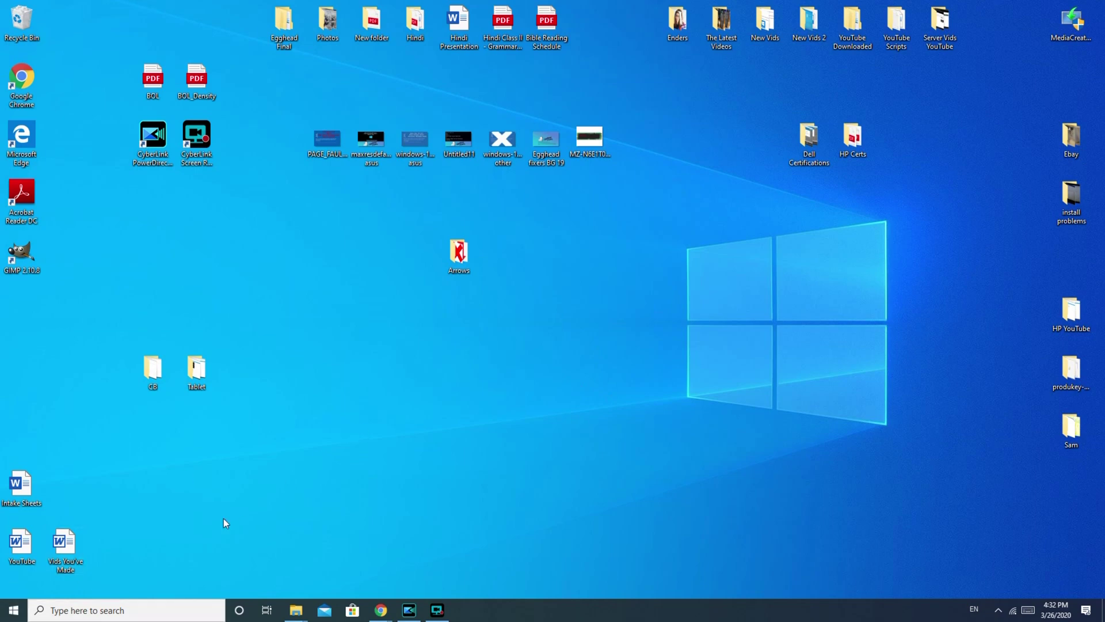
# Launch Windows Settings from the Start menu
pyautogui.click(12, 610)
pyautogui.click(12, 611)
pyautogui.click(12, 611)
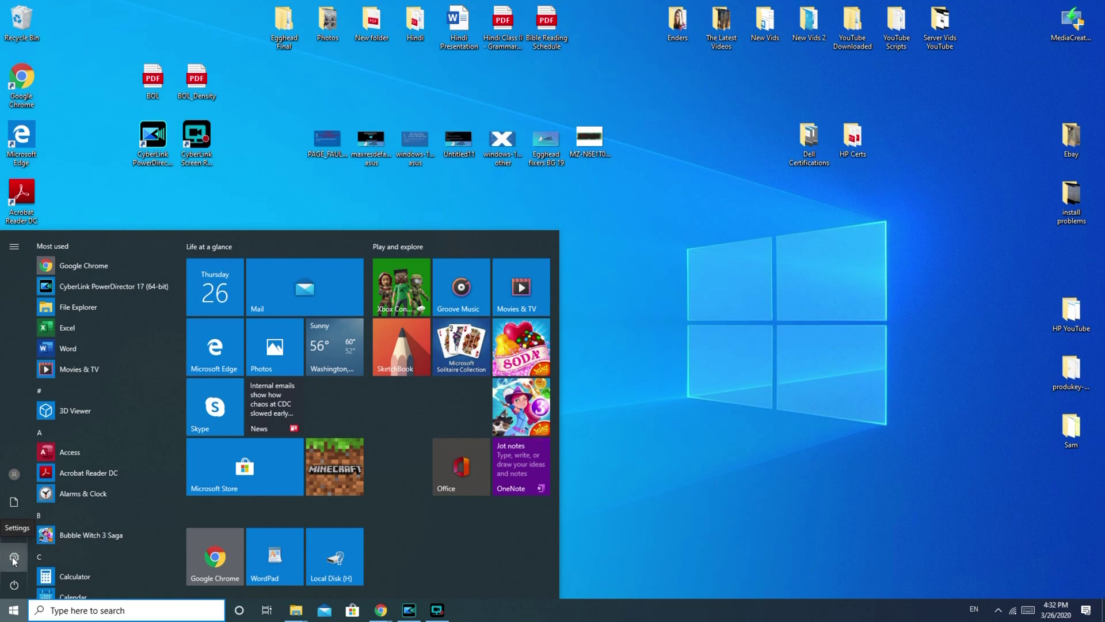
pyautogui.click(14, 557)
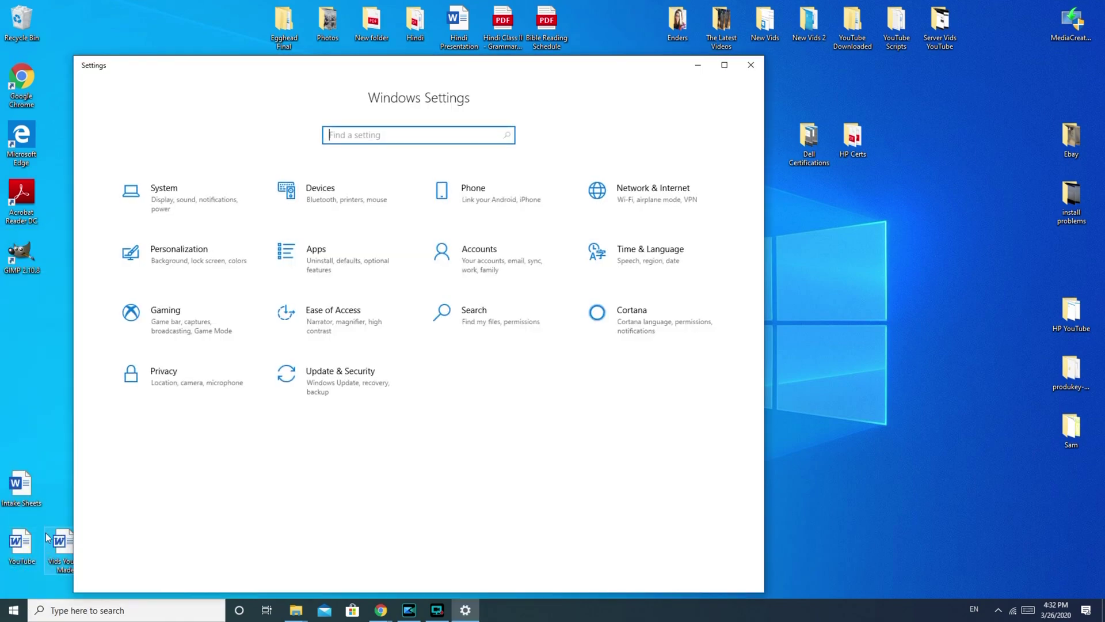
# Search the settings for 'find and fix problems', then clear the search box
pyautogui.click(364, 135)
pyautogui.write('find ')
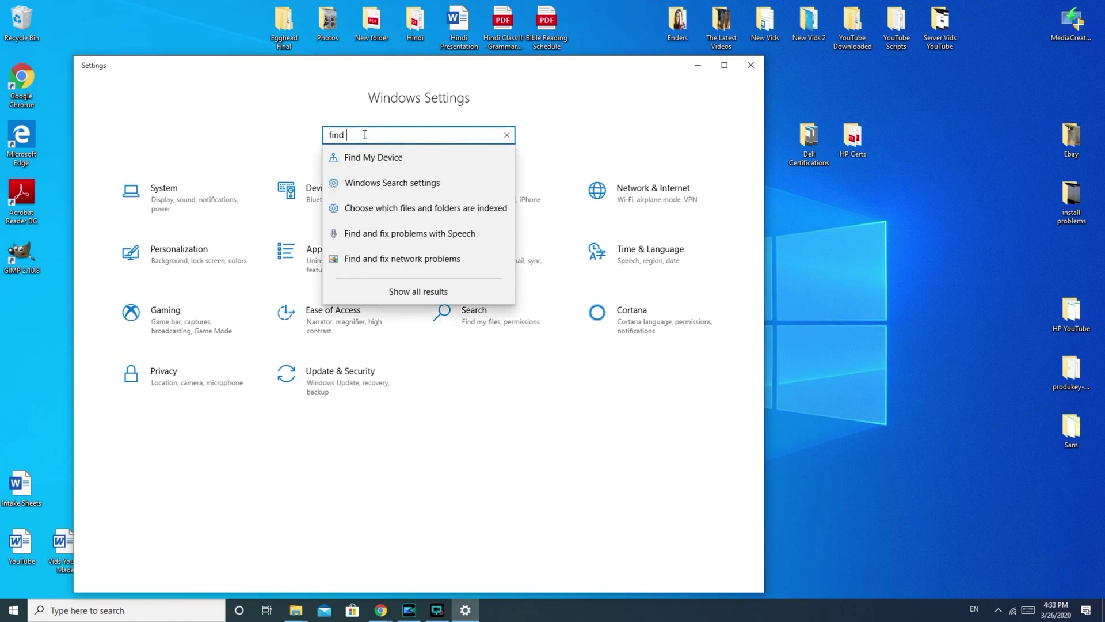
pyautogui.write('and ')
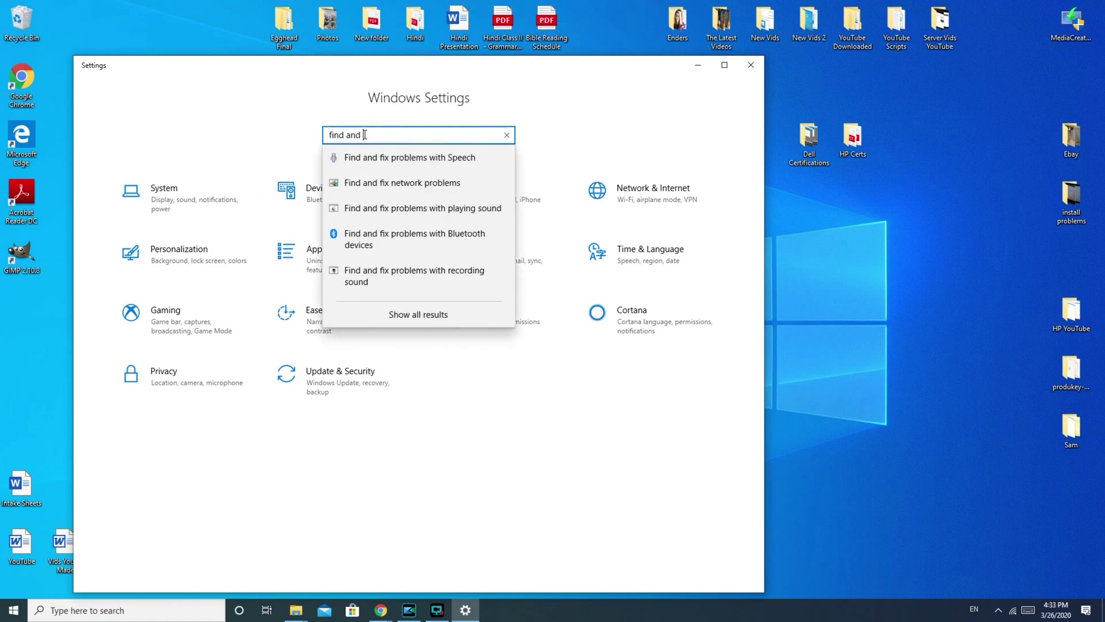
pyautogui.write('fux')
pyautogui.press('BackSpace')
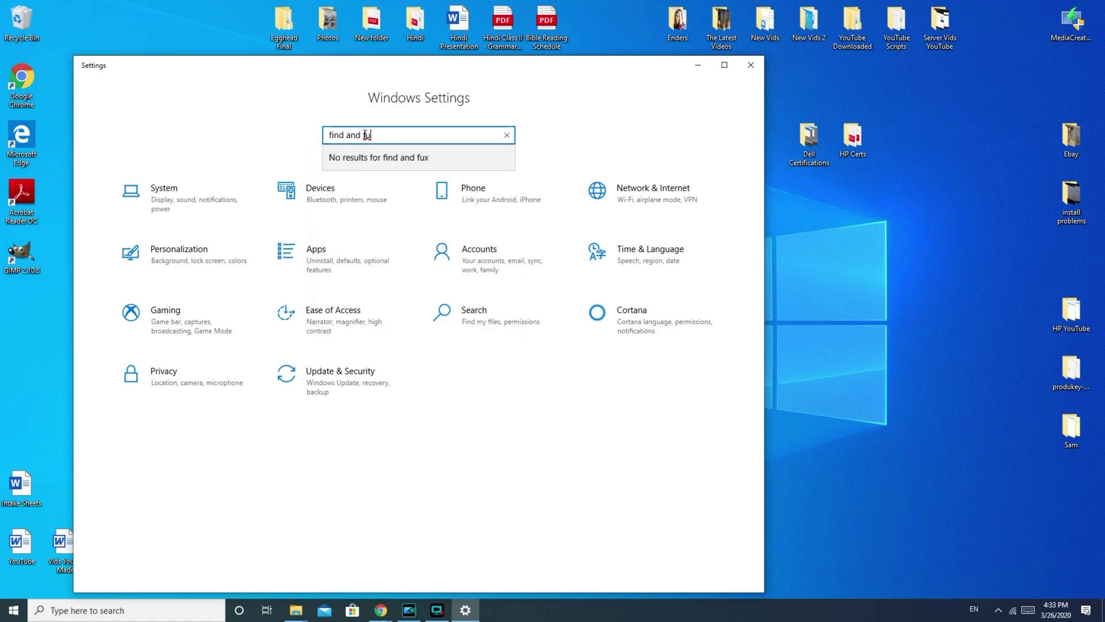
pyautogui.press('BackSpace')
pyautogui.write('ix ')
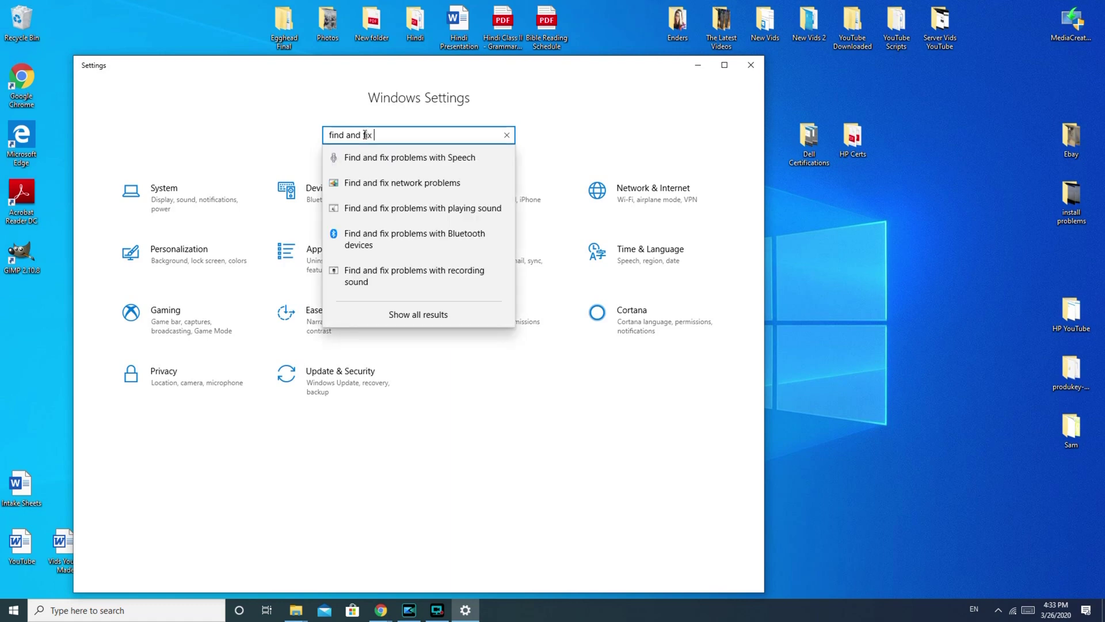
pyautogui.write('pro')
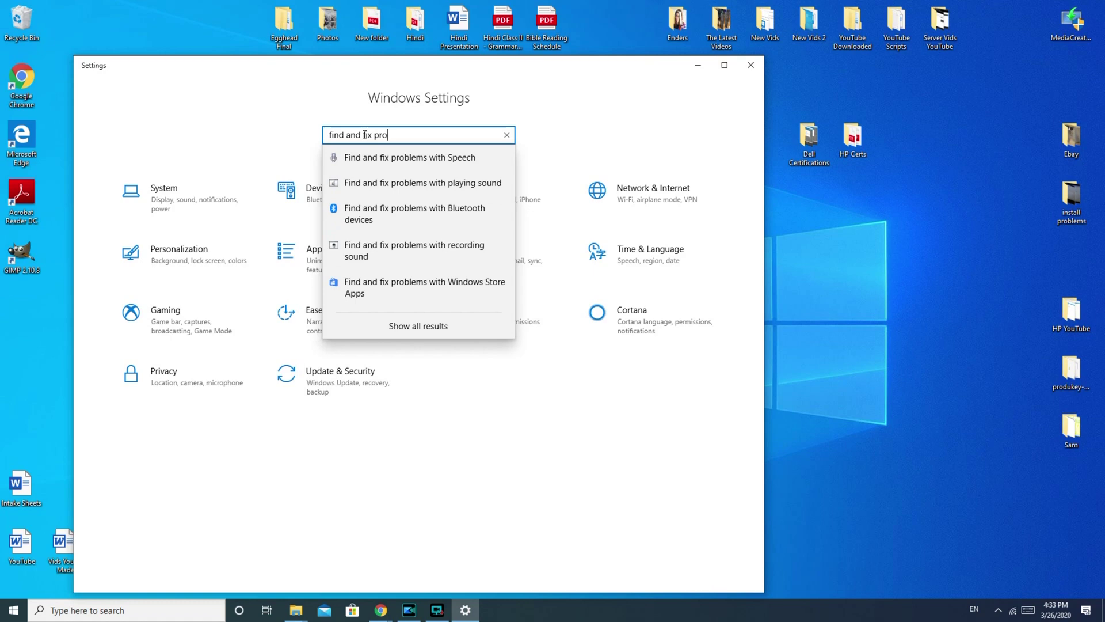
pyautogui.write('blr')
pyautogui.press('BackSpace')
pyautogui.click(507, 136)
# Under Update & Security > Troubleshoot, expand the Playing Audio troubleshooter
pyautogui.click(348, 385)
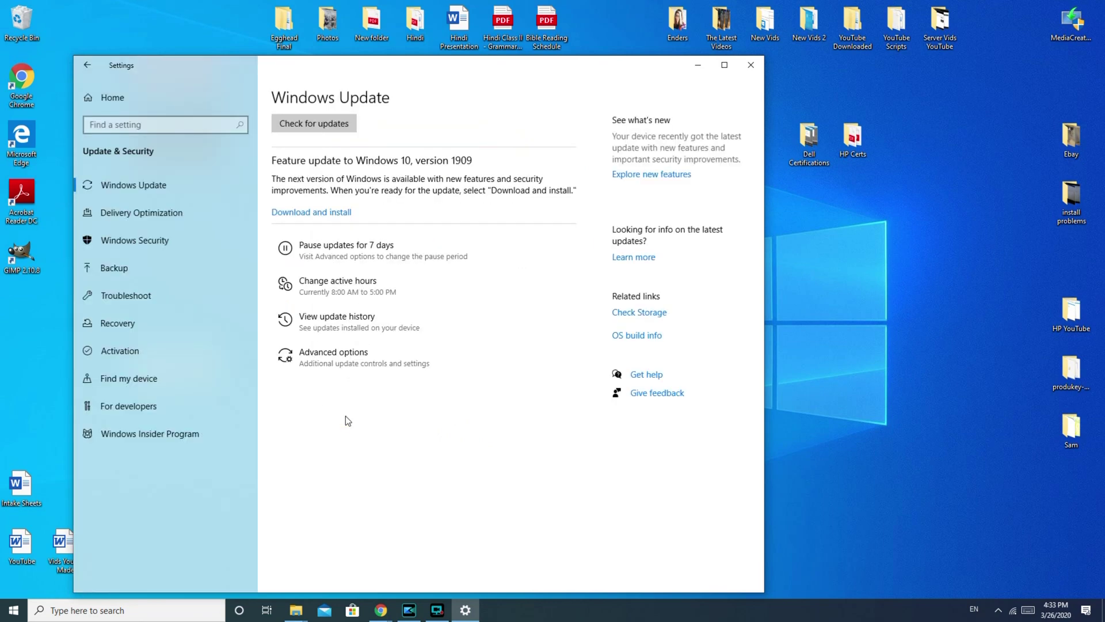
pyautogui.click(119, 294)
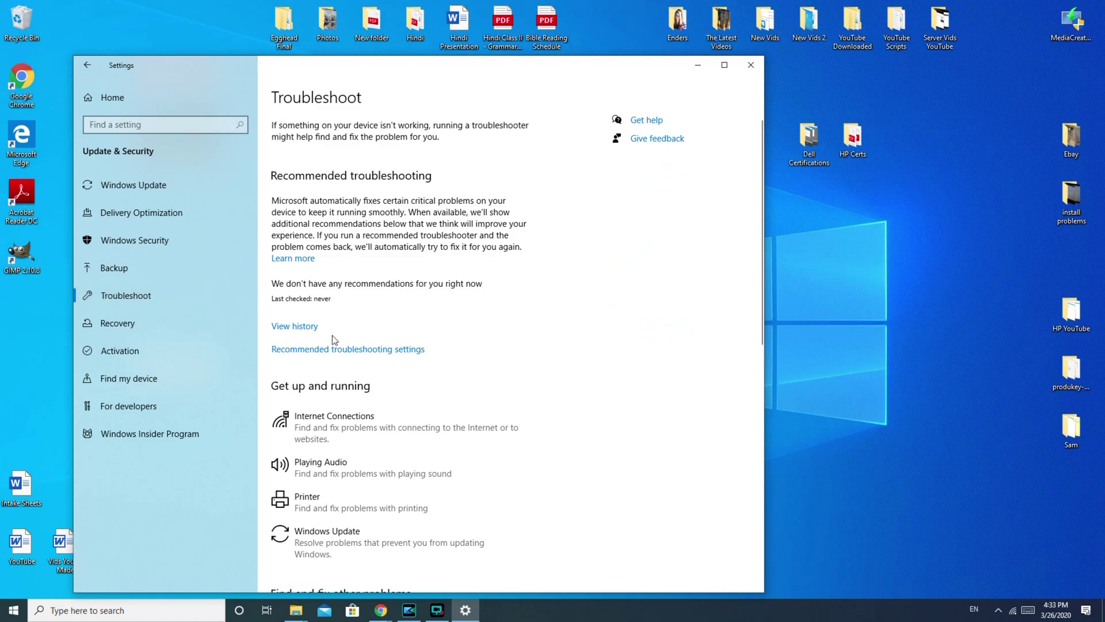
pyautogui.scroll(-4, 489, 454)
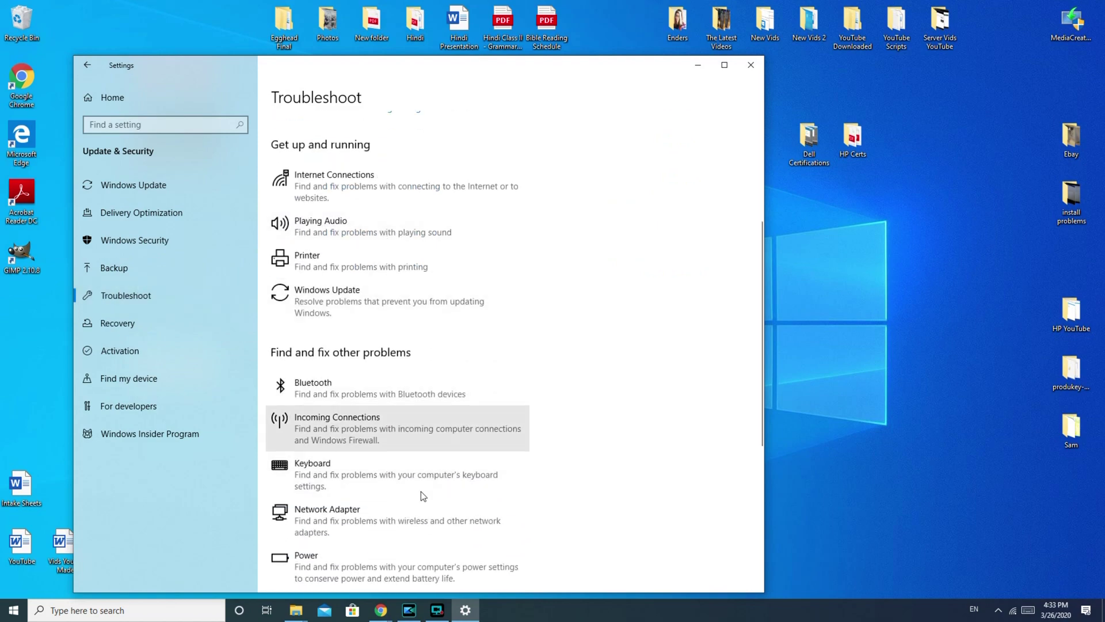
pyautogui.scroll(4, 480, 483)
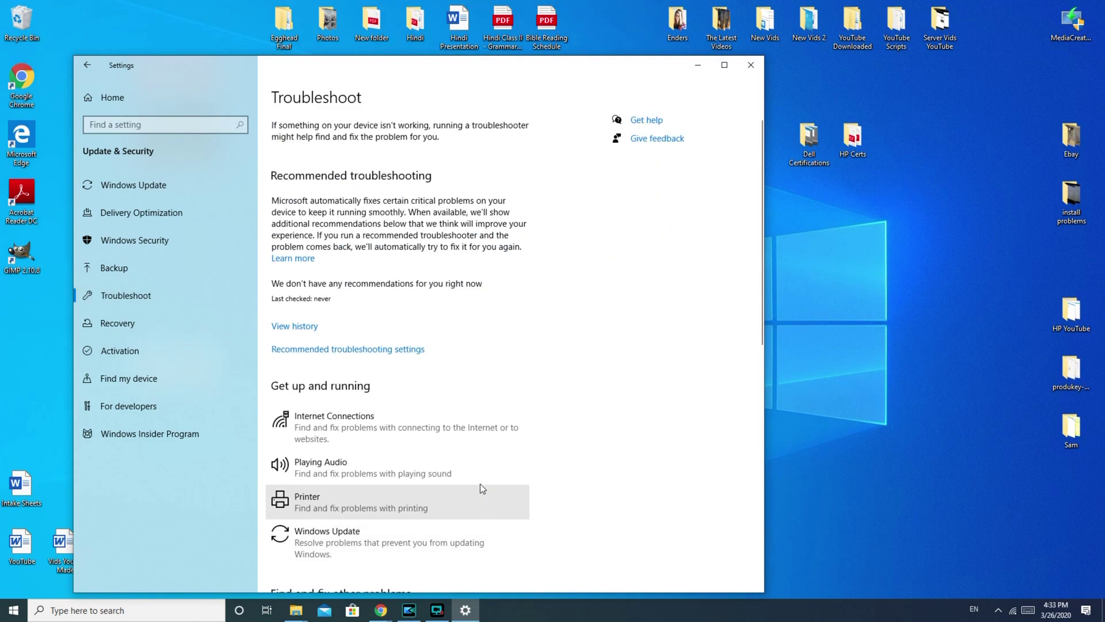
pyautogui.scroll(-4, 566, 456)
pyautogui.scroll(-5, 541, 490)
pyautogui.scroll(9, 437, 466)
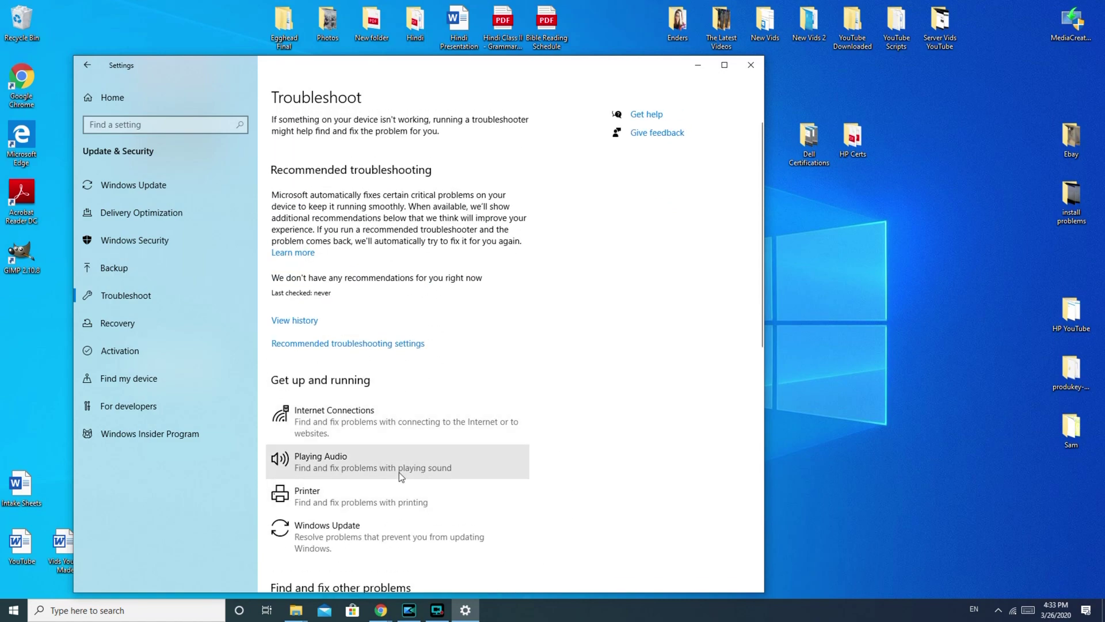
pyautogui.scroll(-1, 399, 478)
pyautogui.click(343, 378)
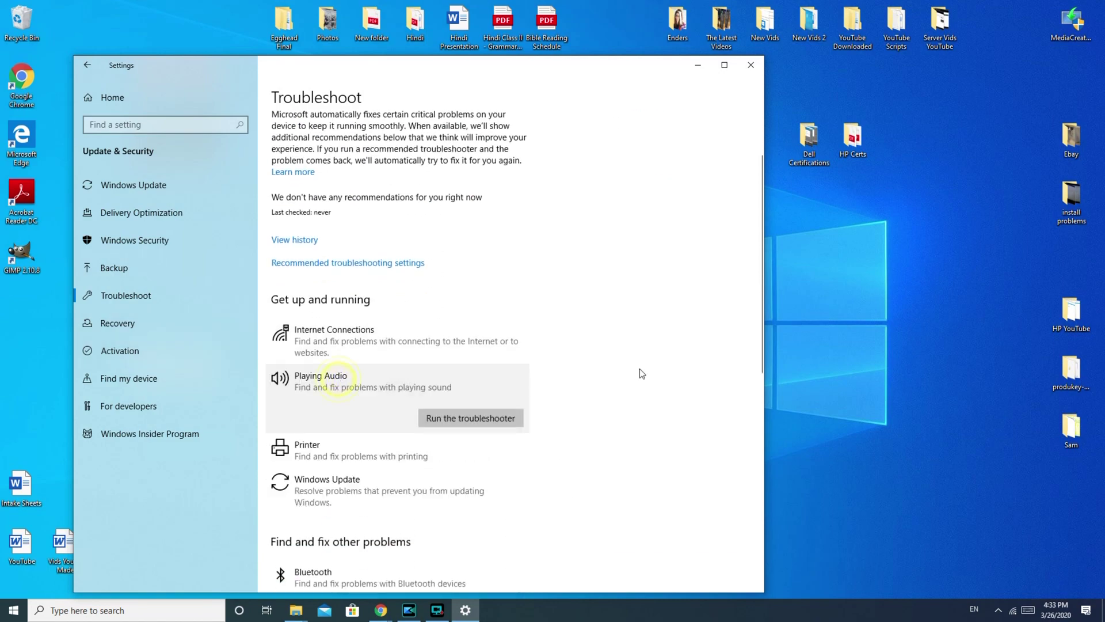
# Run the Playing Audio troubleshooter and continue with the default Speakers device
pyautogui.click(496, 419)
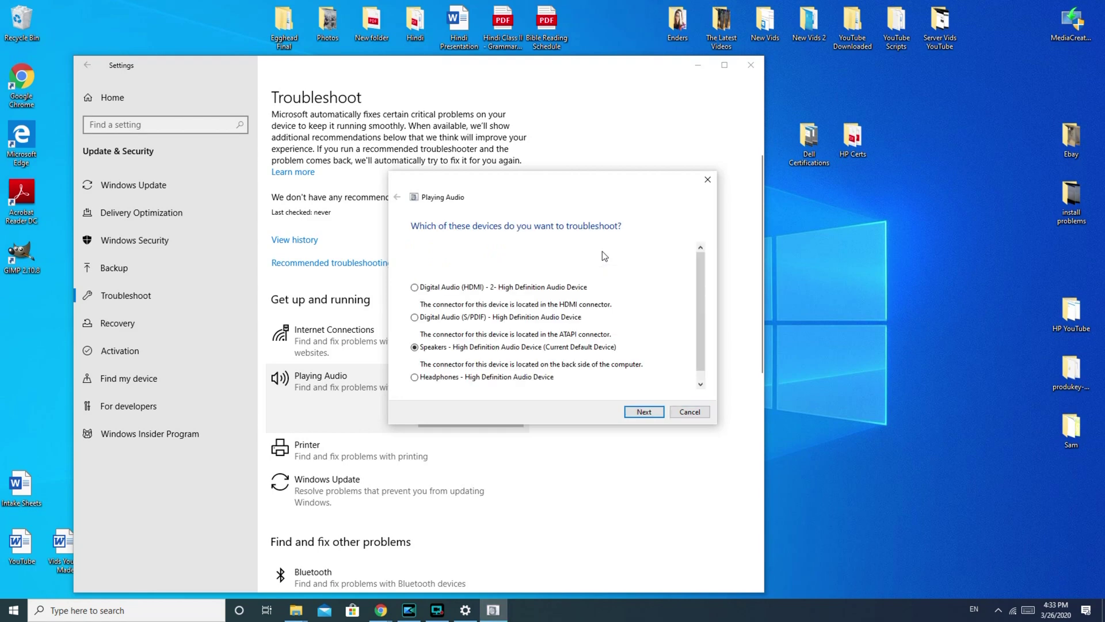
pyautogui.scroll(-1, 699, 305)
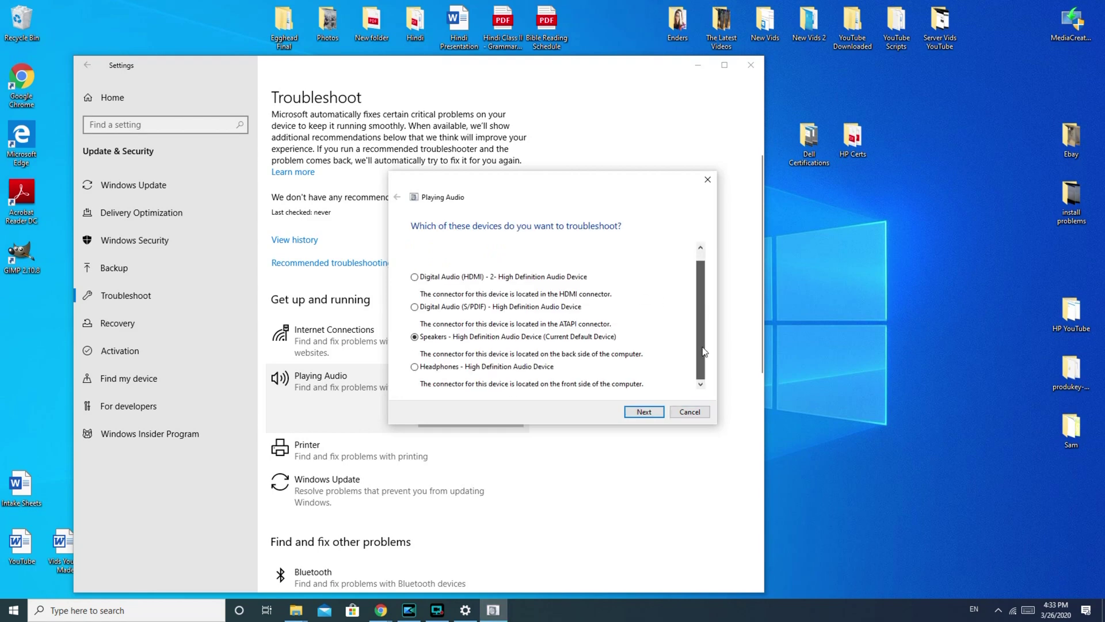
pyautogui.scroll(1, 703, 327)
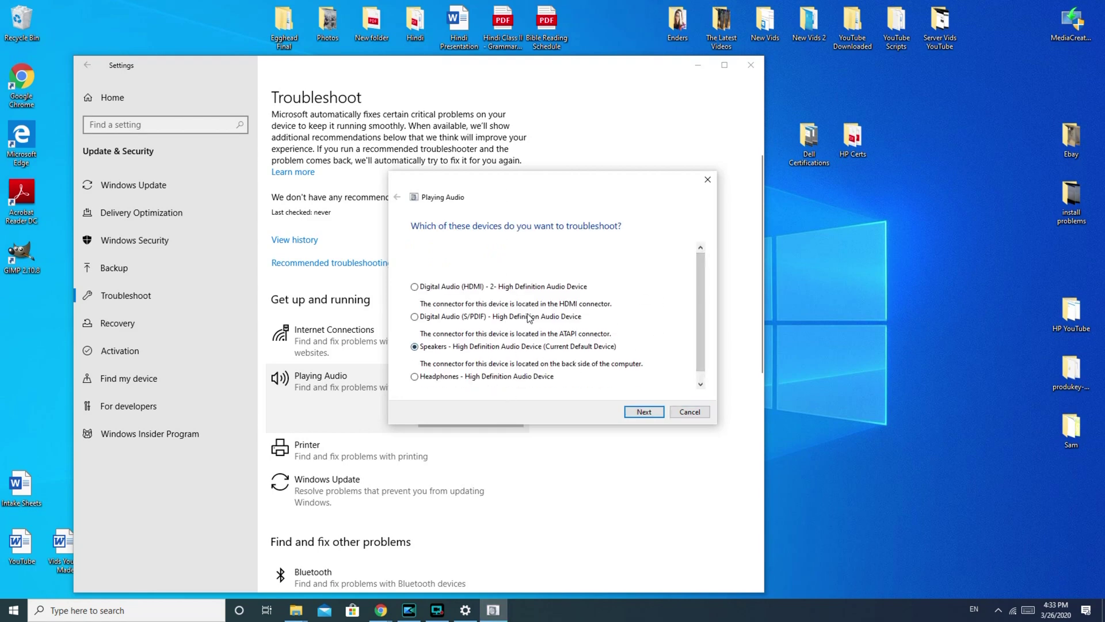
pyautogui.scroll(-1, 699, 318)
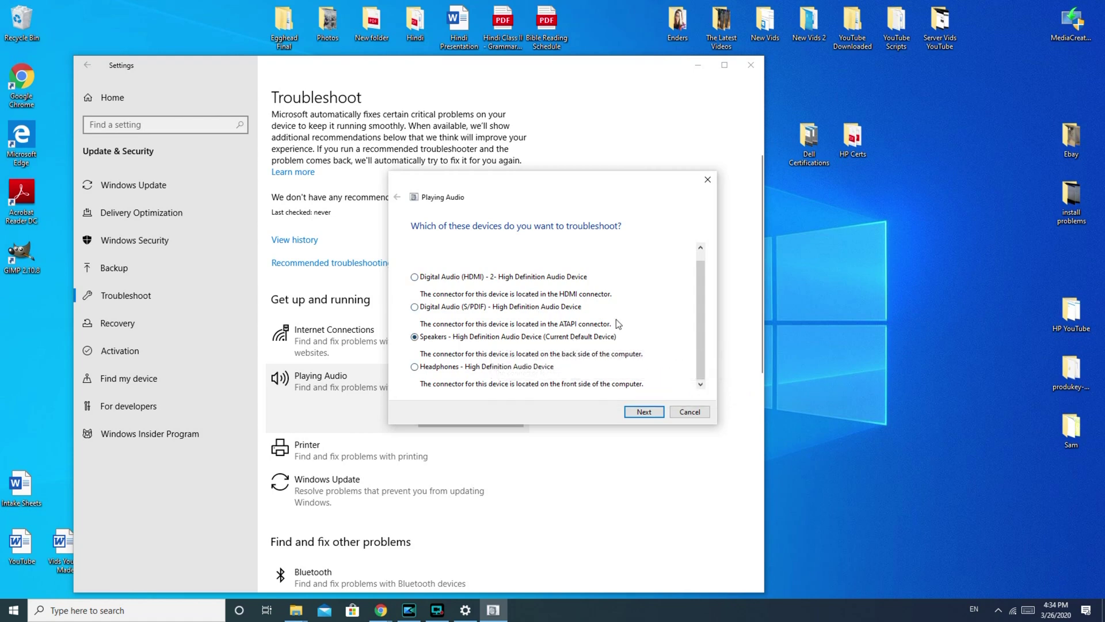
pyautogui.click(644, 412)
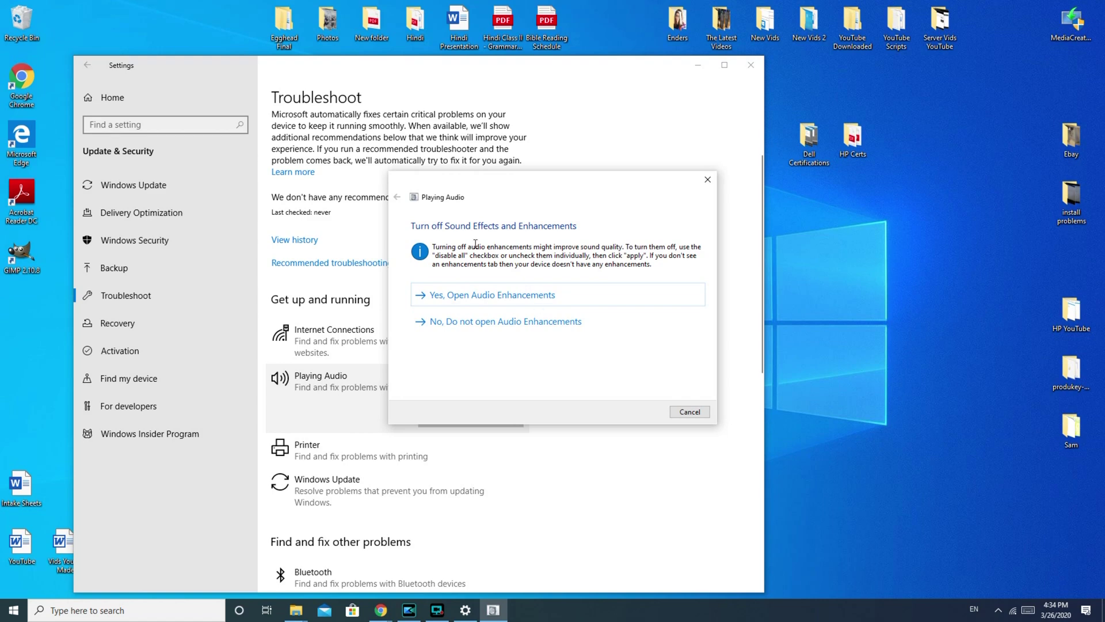
# Decline Audio Enhancements, skip the test sounds, close the troubleshooter, and minimize Settings
pyautogui.click(525, 323)
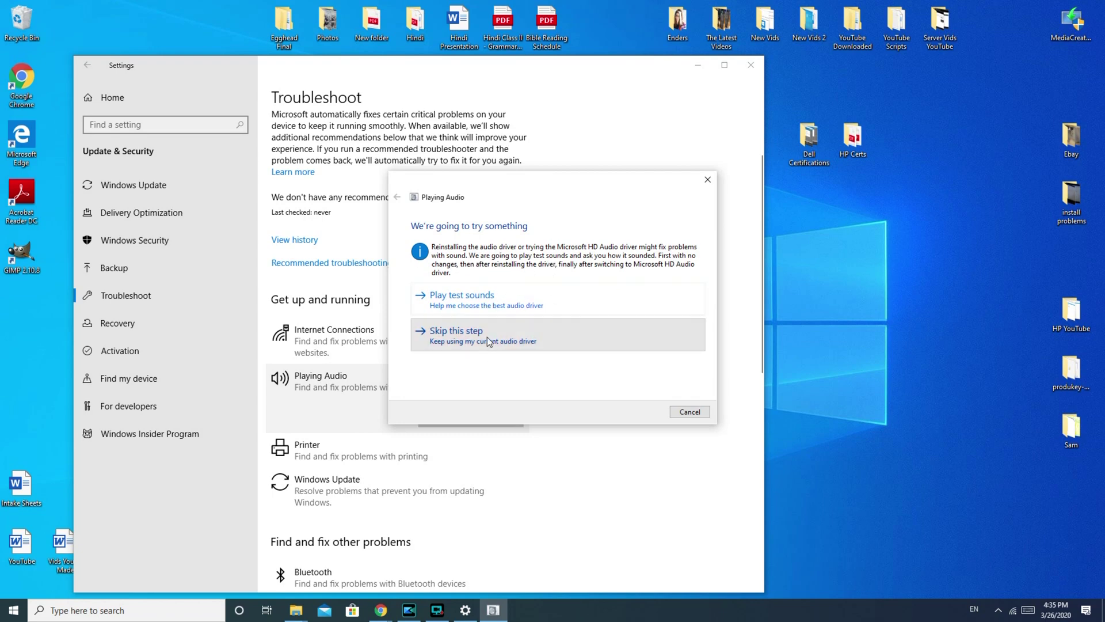
pyautogui.click(487, 337)
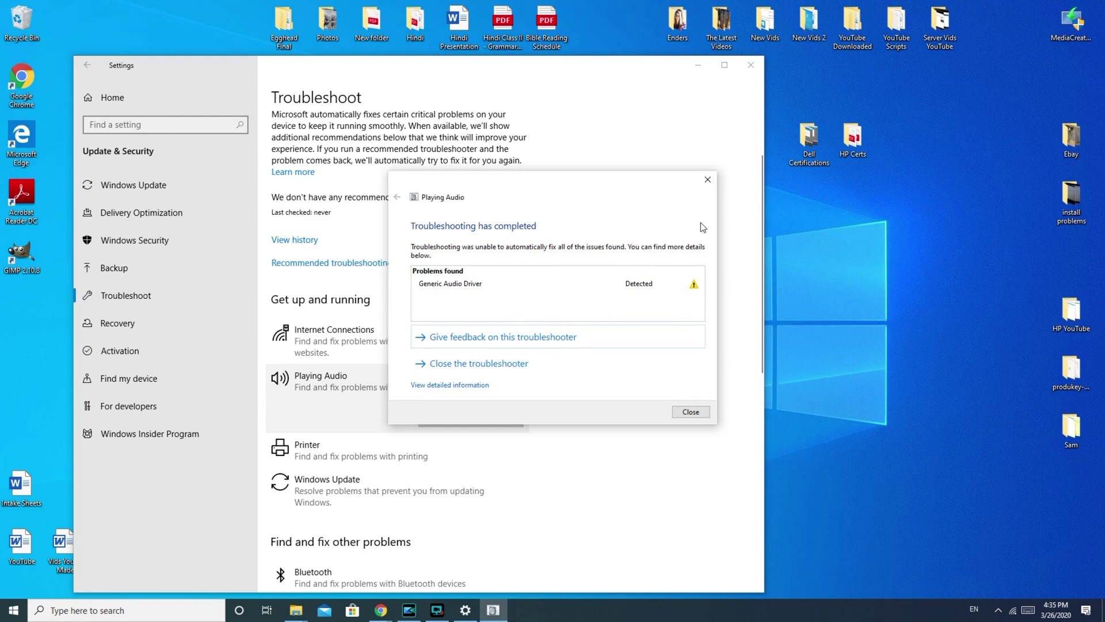
pyautogui.click(708, 179)
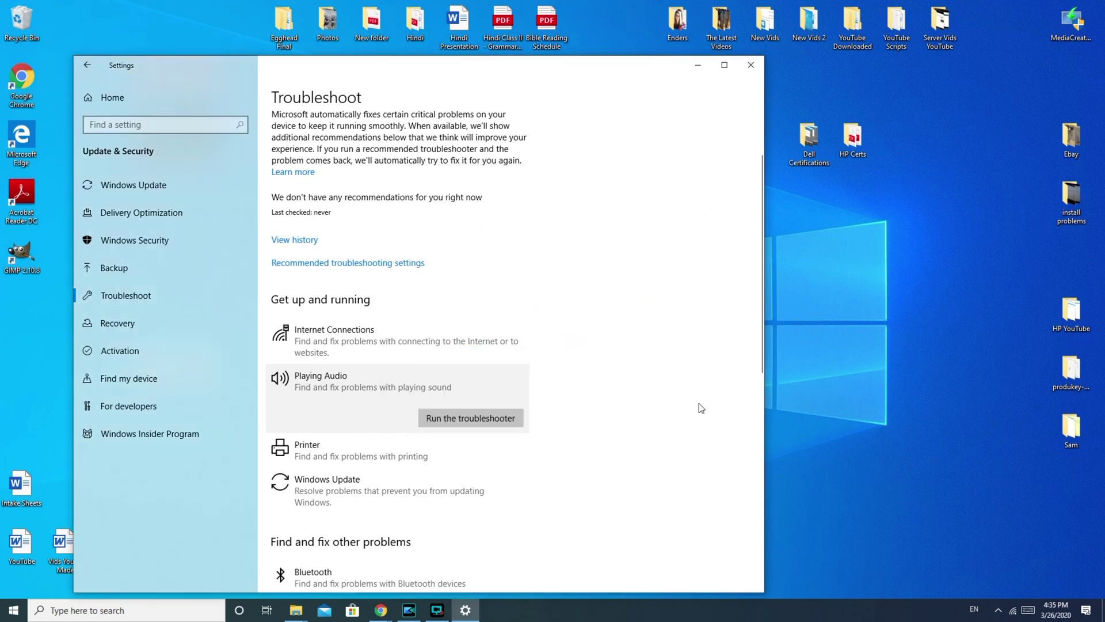
pyautogui.click(695, 66)
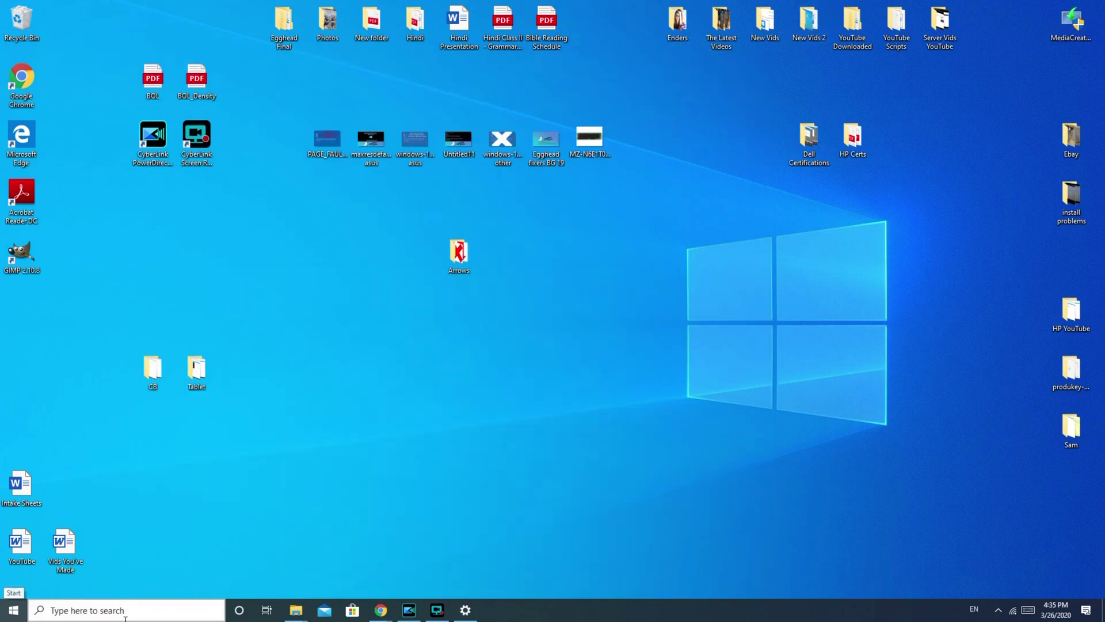
# Open Computer Management from This PC's context menu in File Explorer
pyautogui.moveTo(282, 598)
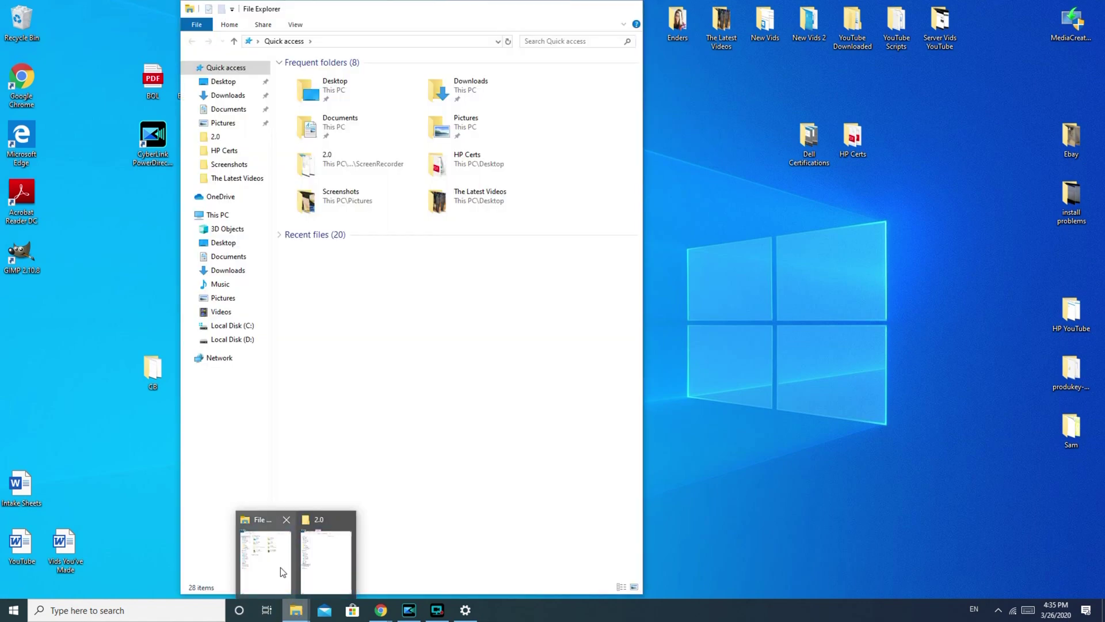
pyautogui.click(277, 569)
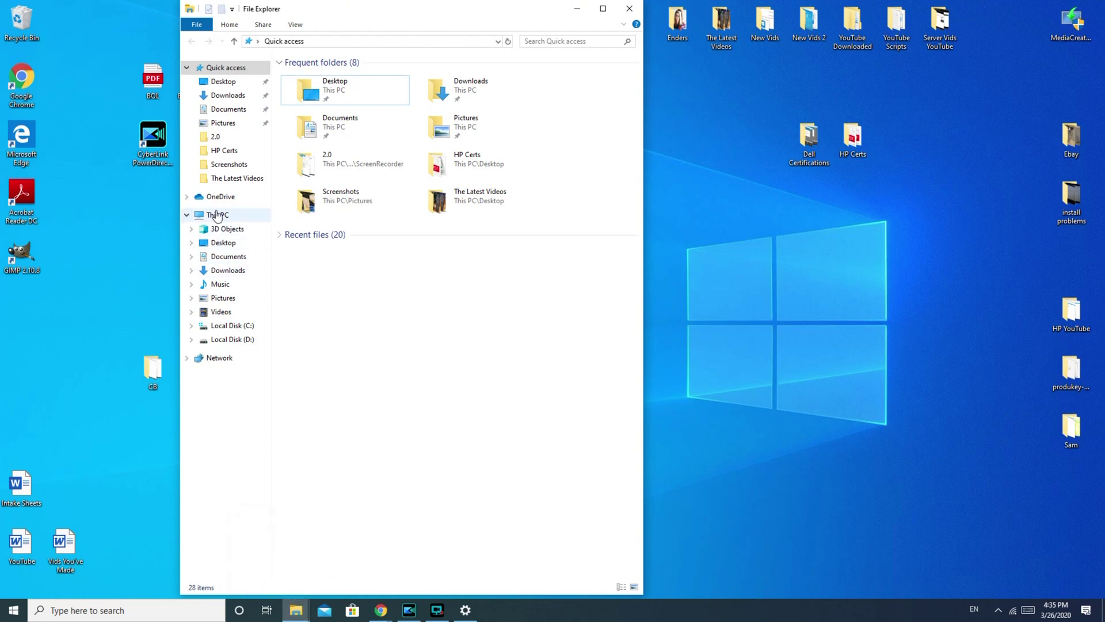
pyautogui.rightClick(216, 214)
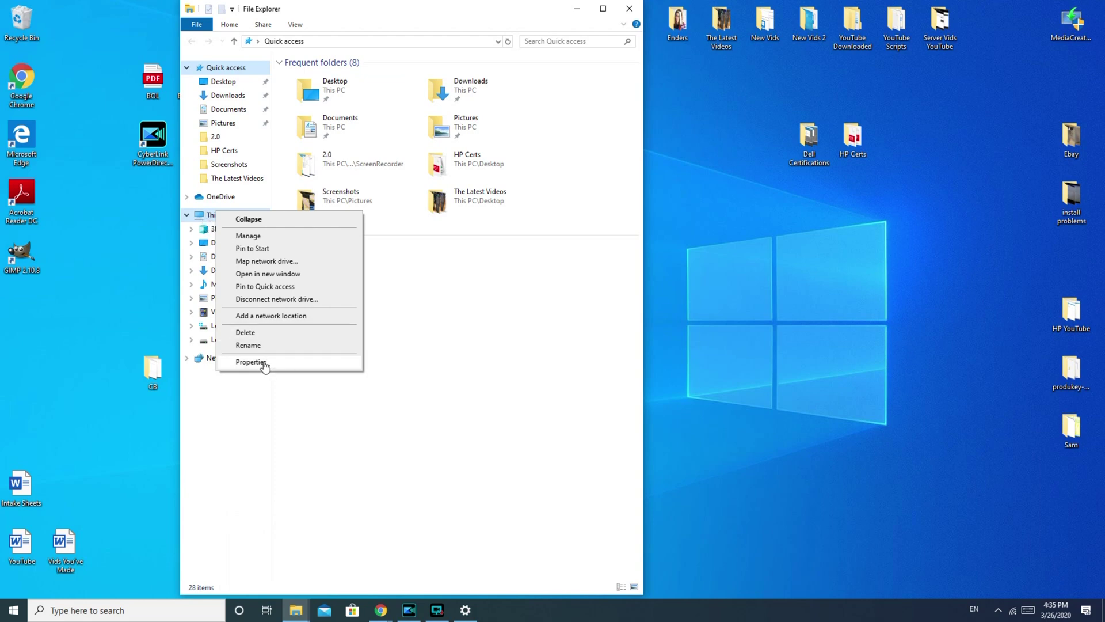
pyautogui.click(239, 248)
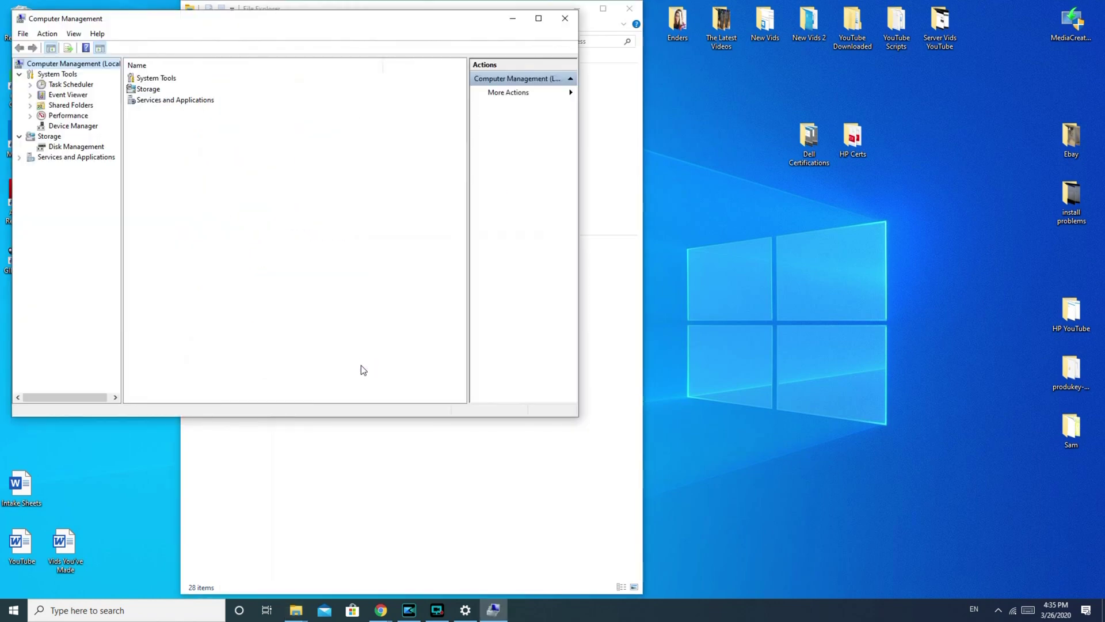
# In Device Manager, show the High Definition Audio Device's driver options under Sound, video and game controllers, then close Computer Management
pyautogui.moveTo(328, 26); pyautogui.dragTo(587, 69)
pyautogui.click(339, 170)
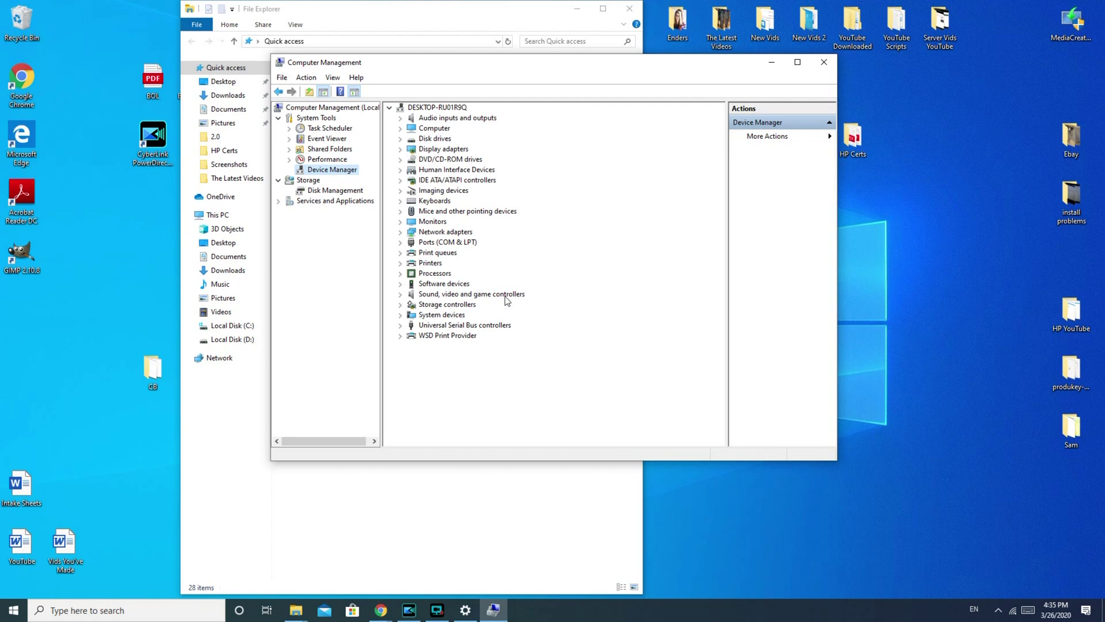
pyautogui.click(400, 295)
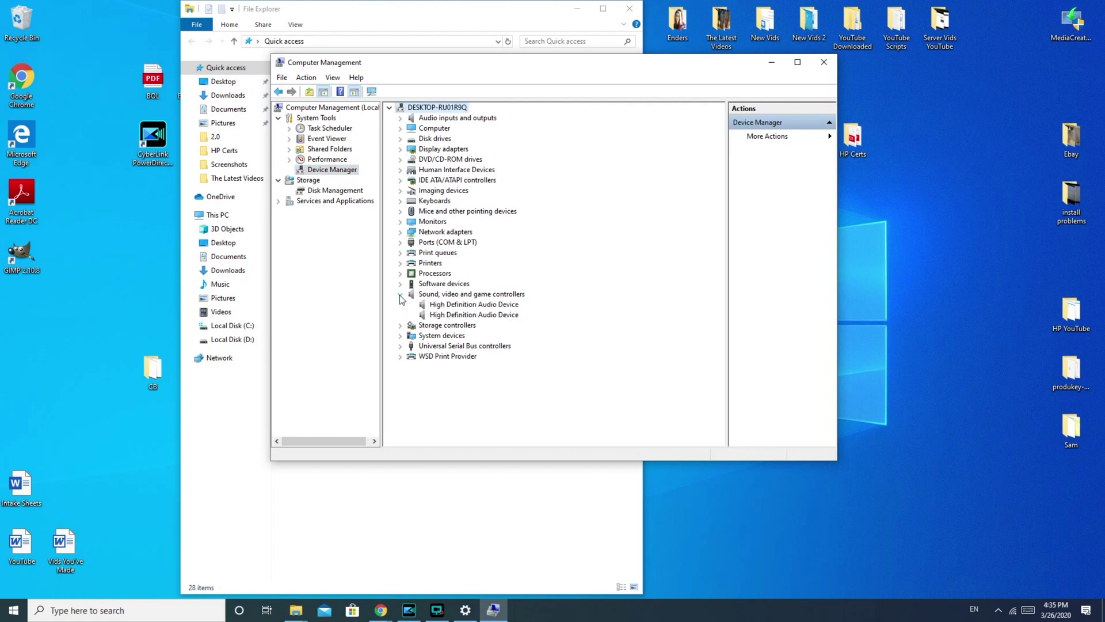
pyautogui.rightClick(491, 305)
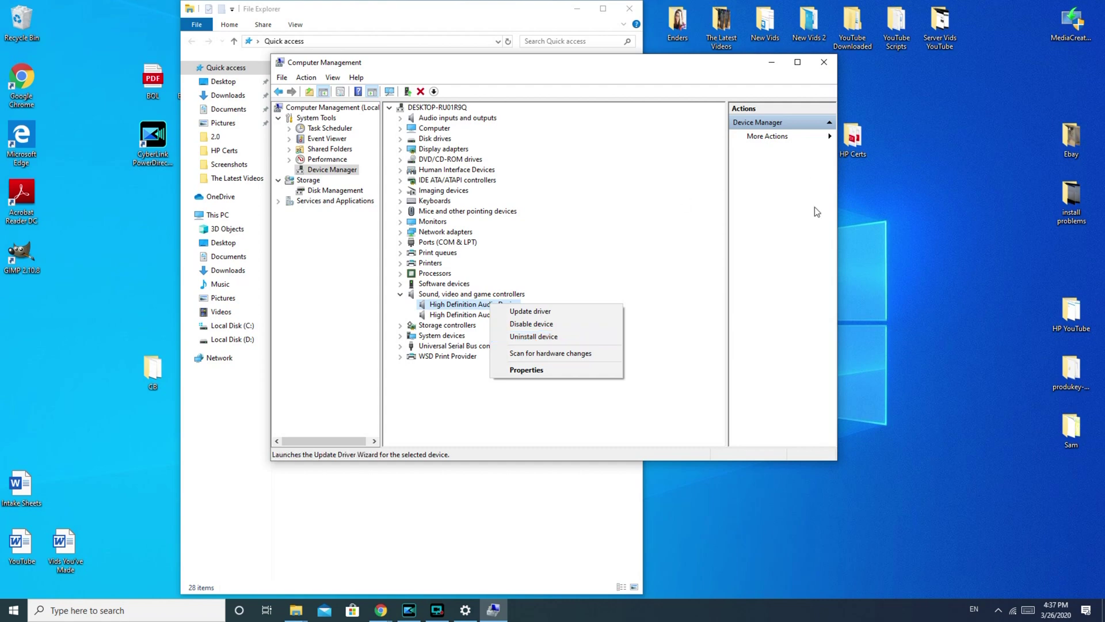
pyautogui.click(824, 62)
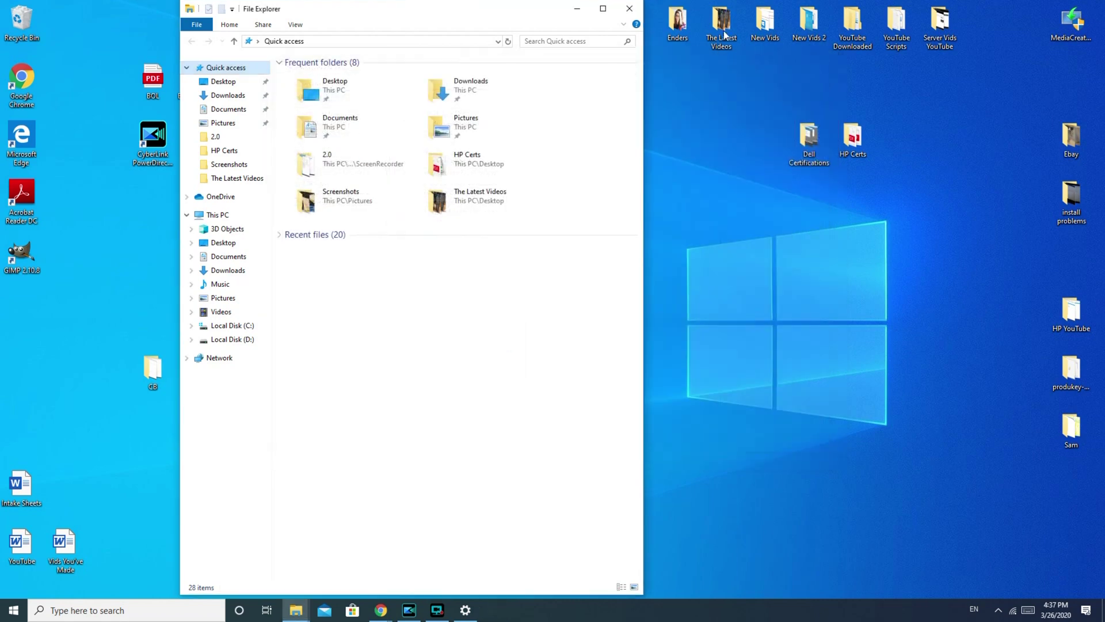
# Close the File Explorer window
pyautogui.click(629, 8)
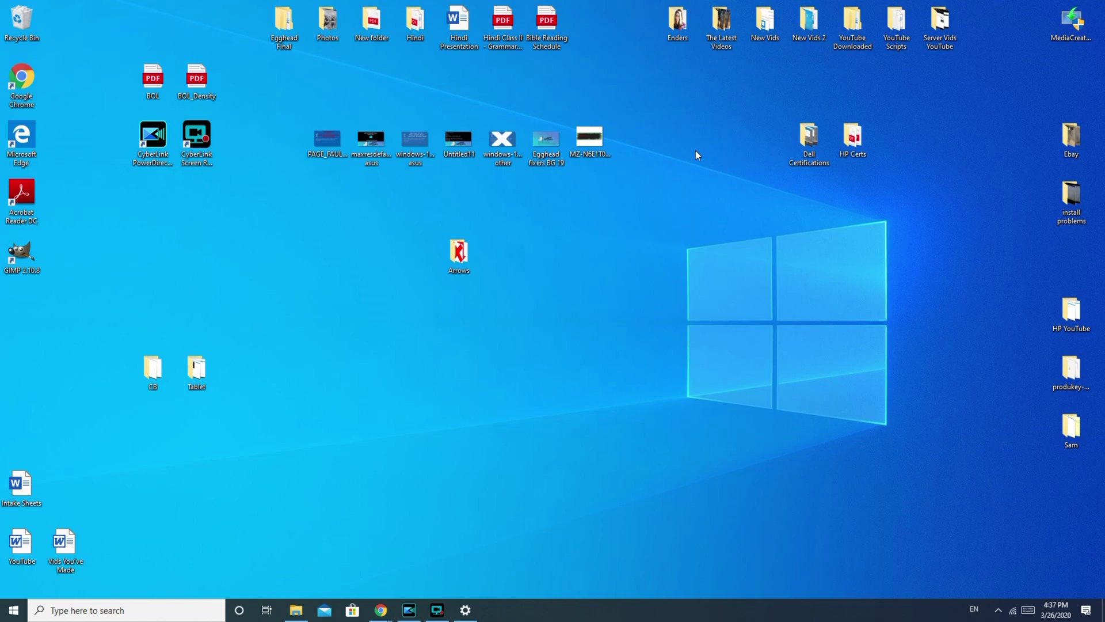